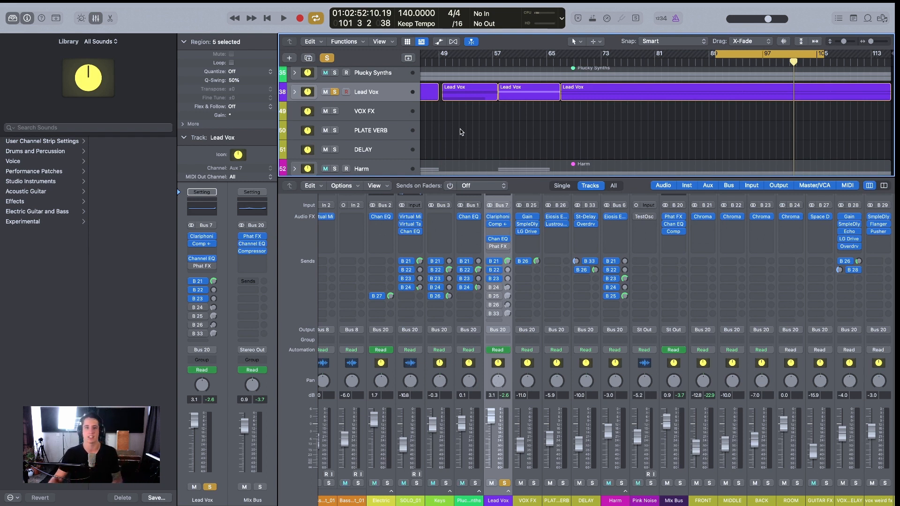
Enable the Phat FX insert on the Lead Vox channel and play the vocal through it
mouse_move(490, 246)
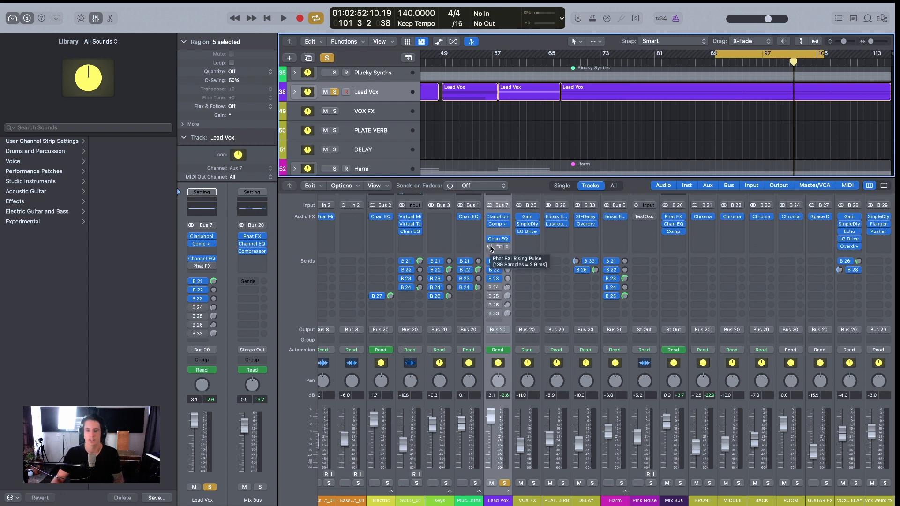
click(489, 247)
key(space)
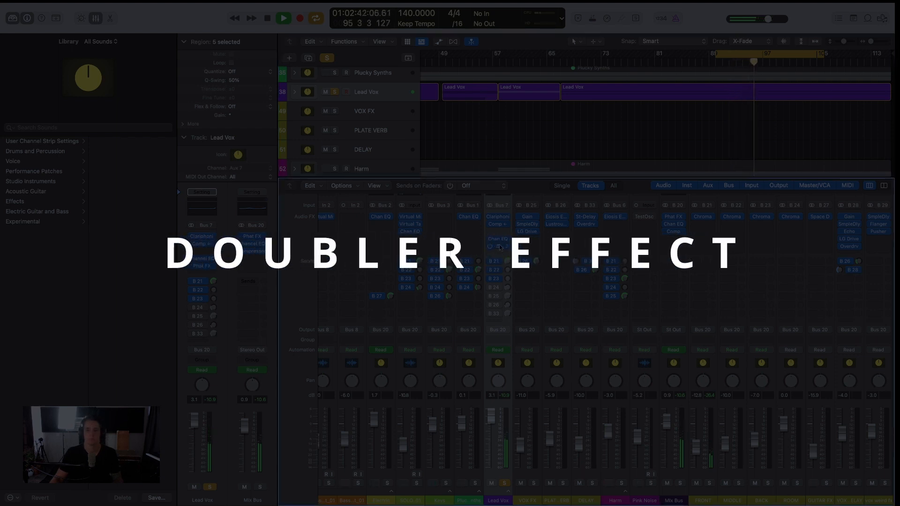
Open Phat FX on Lead Vox, stop playback, and examine the Doubler type in Mod FX and the master Mix
click(499, 247)
drag(461, 136, 498, 132)
key(space)
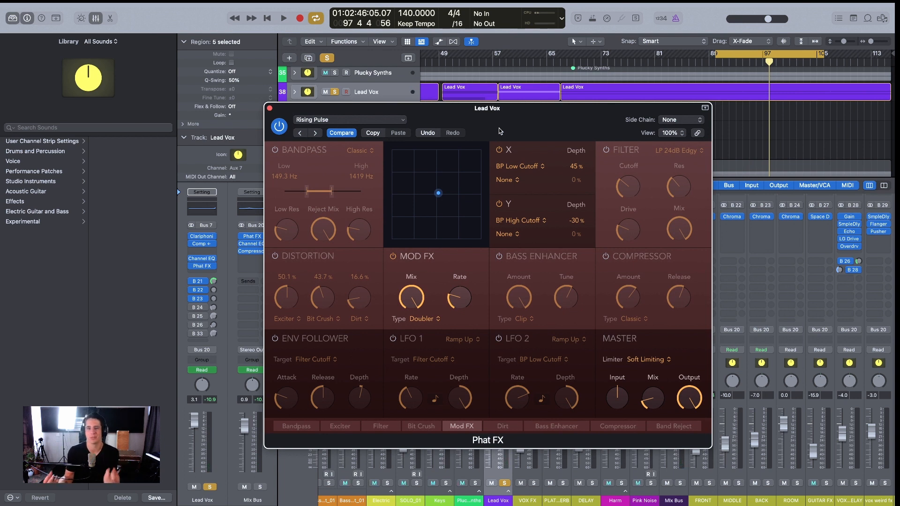
mouse_move(402, 302)
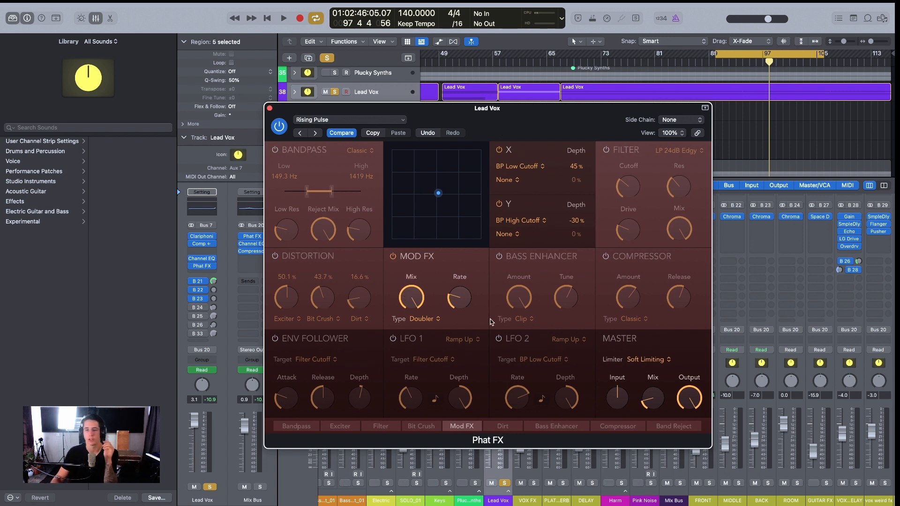
mouse_move(663, 397)
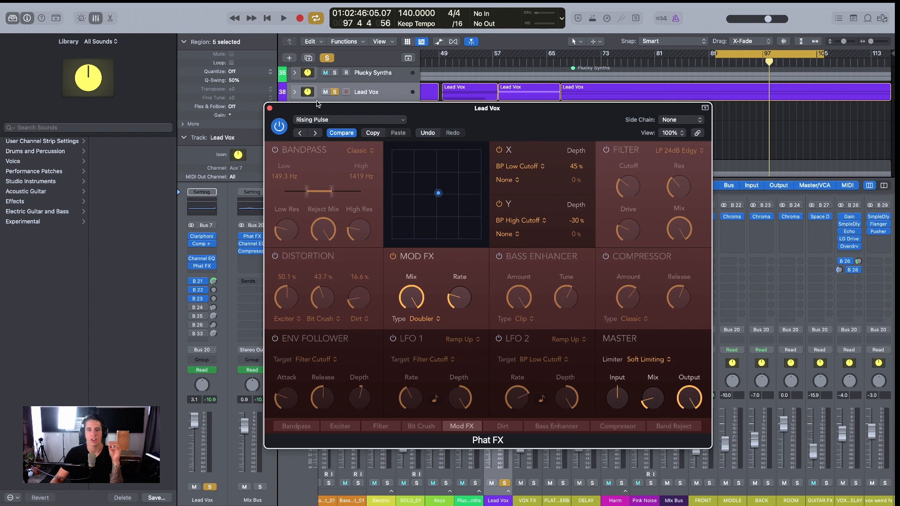
drag(446, 112, 449, 125)
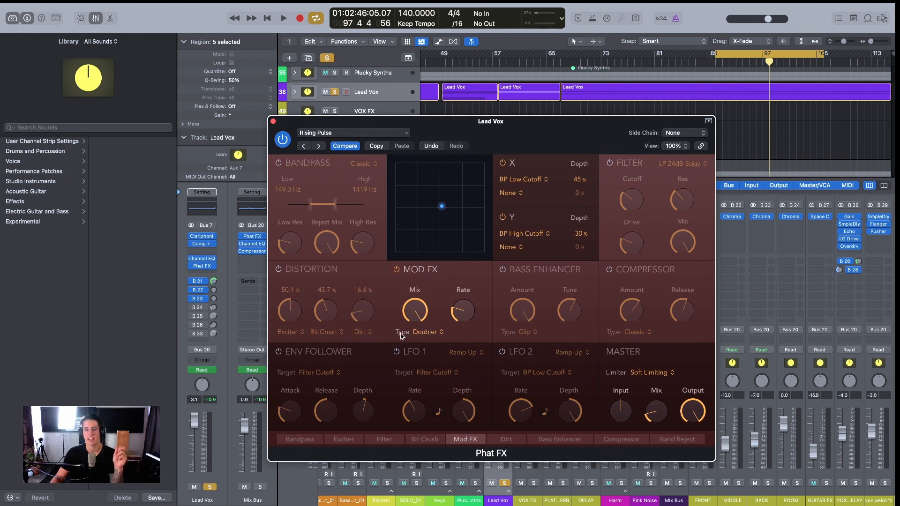
click(429, 334)
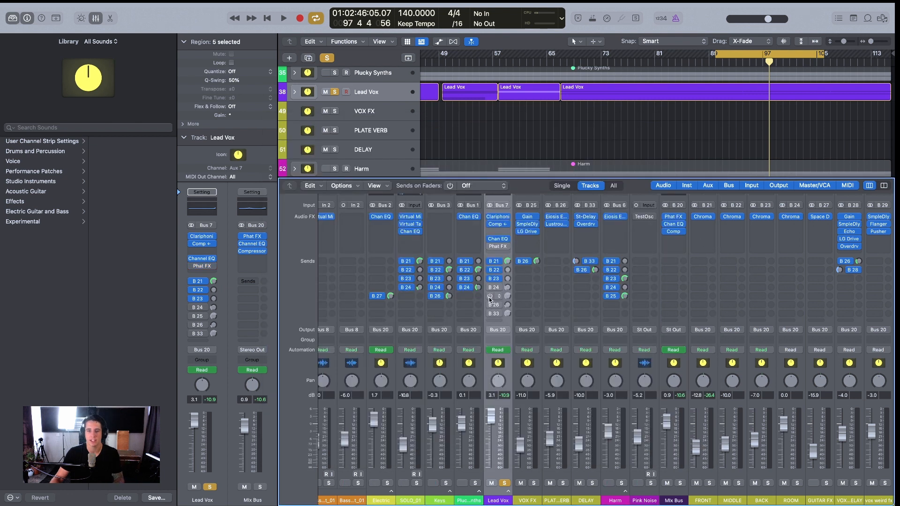
Turn on the Bus 25 send on Lead Vox and inspect the Gain plug-in on the VOX FX channel
click(491, 297)
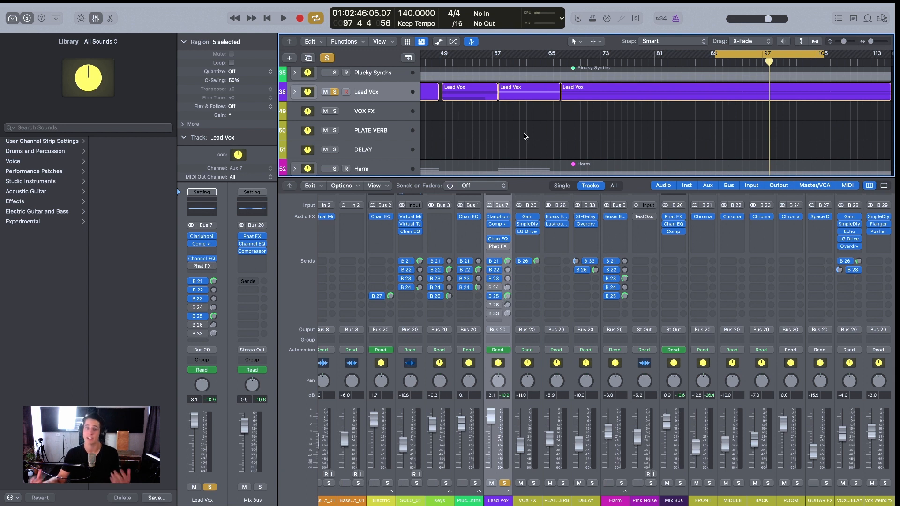
scroll(517, 276, up, 2)
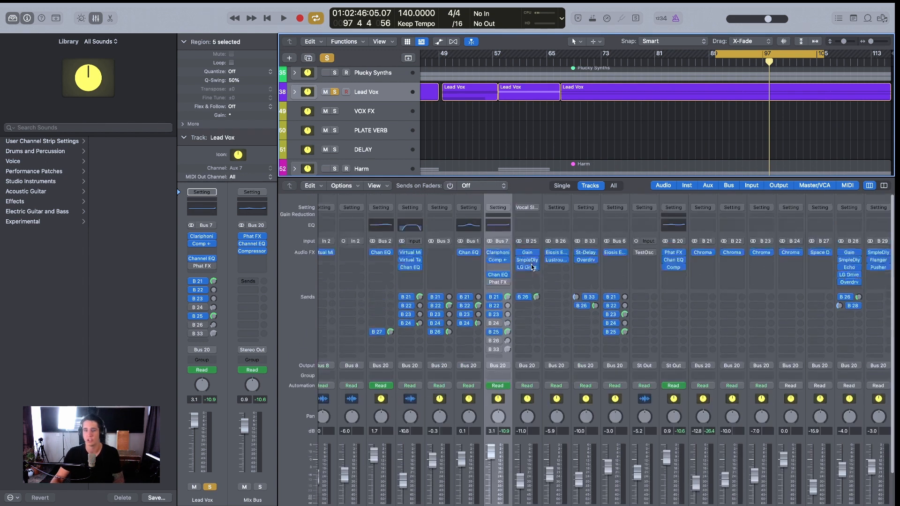
click(519, 202)
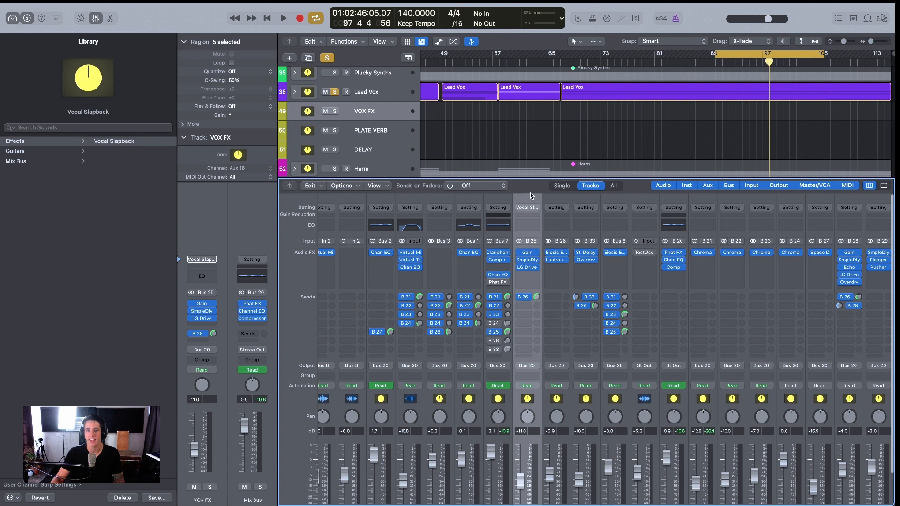
click(531, 253)
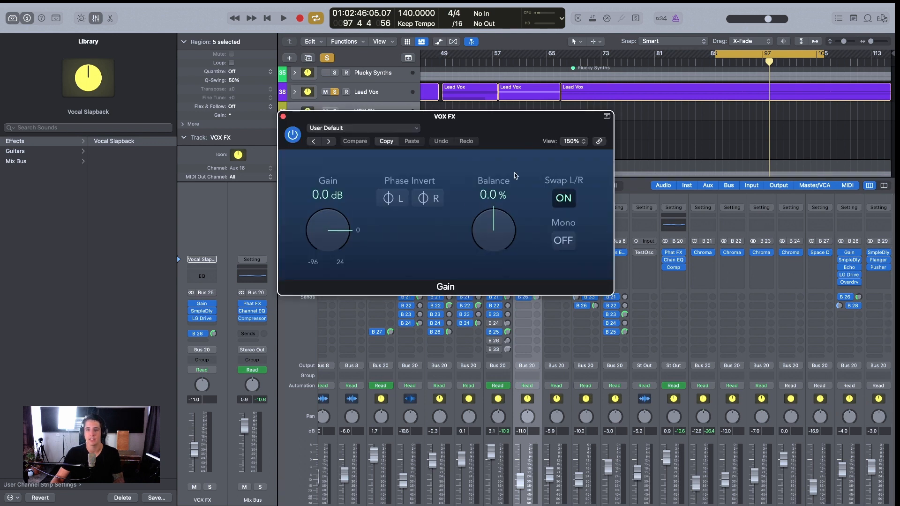
click(283, 117)
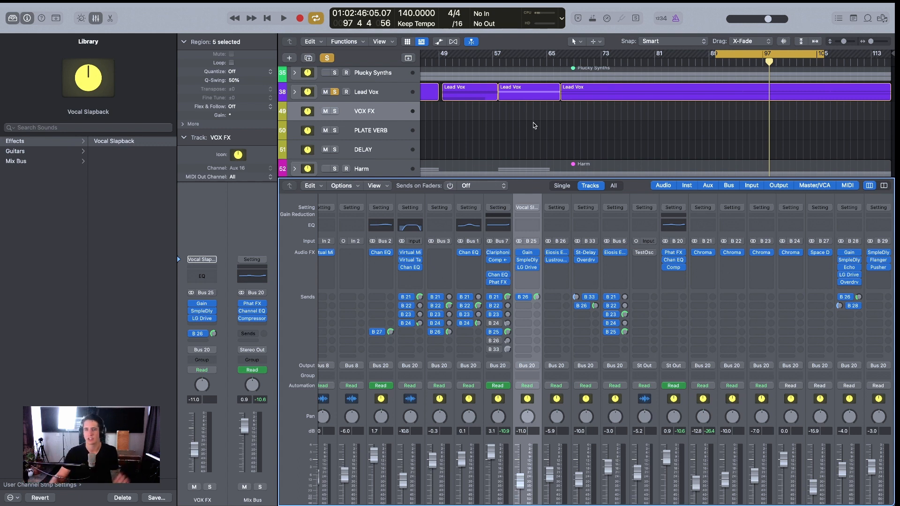
Examine the Sample Delay and LG Drive settings on the VOX FX channel, closing each plug-in after viewing
click(527, 260)
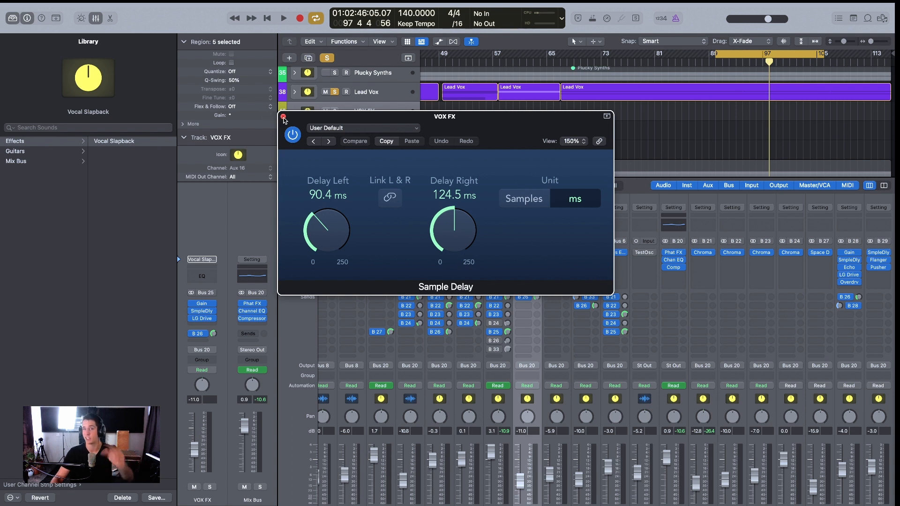
click(283, 117)
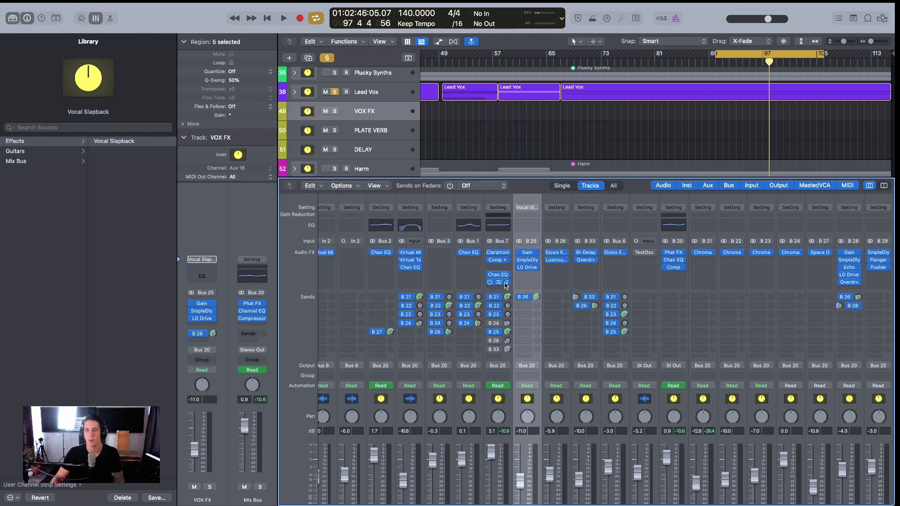
click(526, 267)
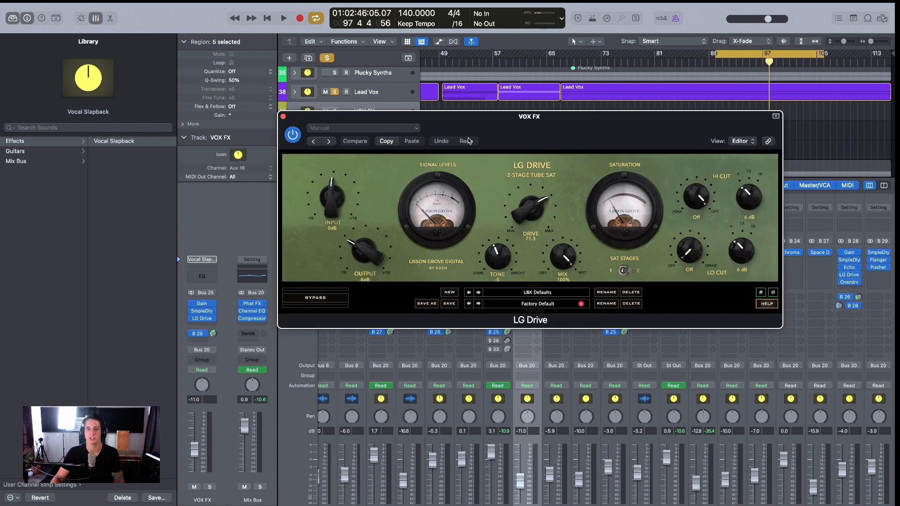
click(283, 116)
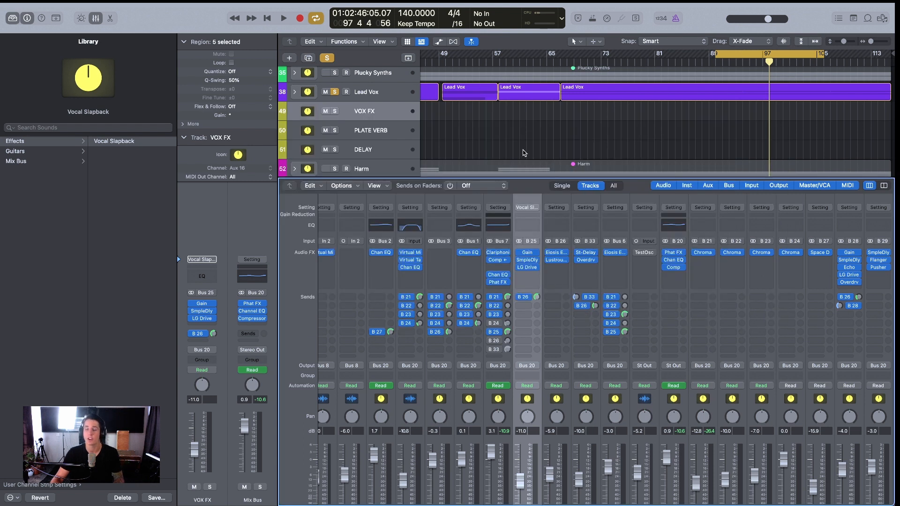
Select the Lead Vox track and play it to audition the stereo slapback from its Bus 25 send
click(379, 92)
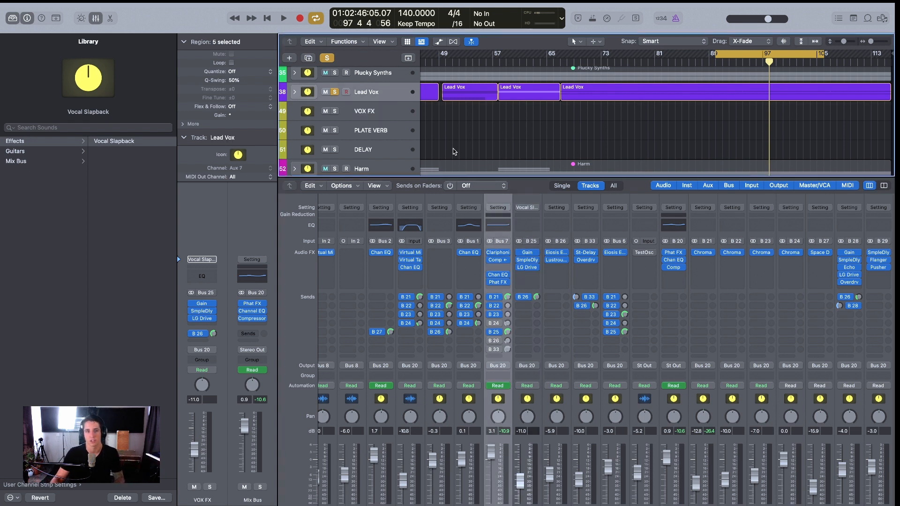
scroll(490, 315, down, 2)
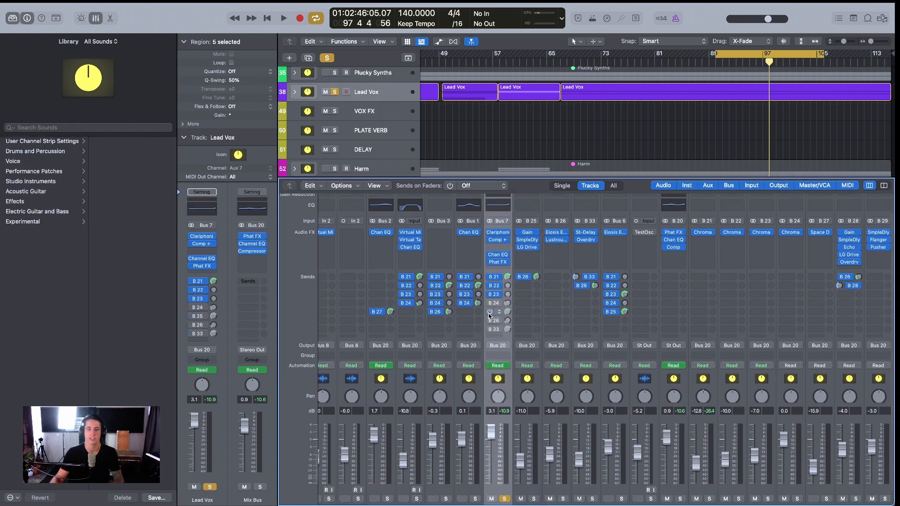
key(space)
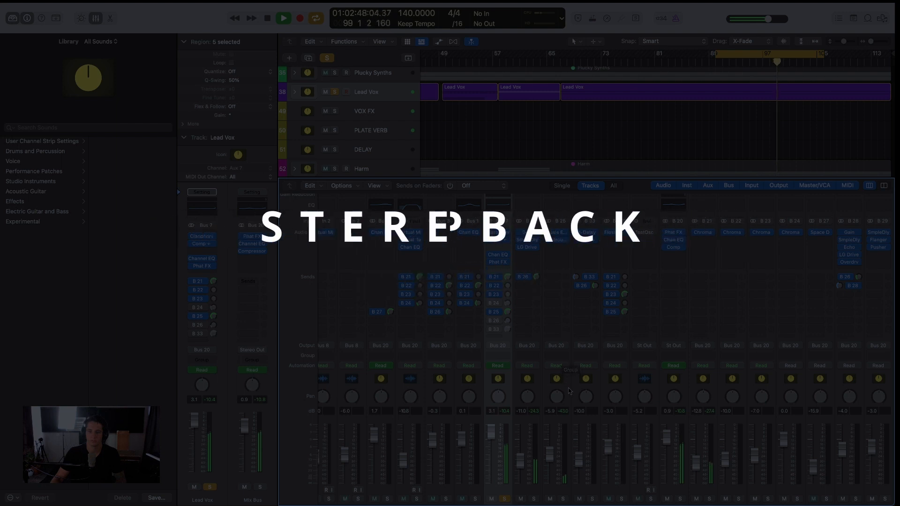
key(space)
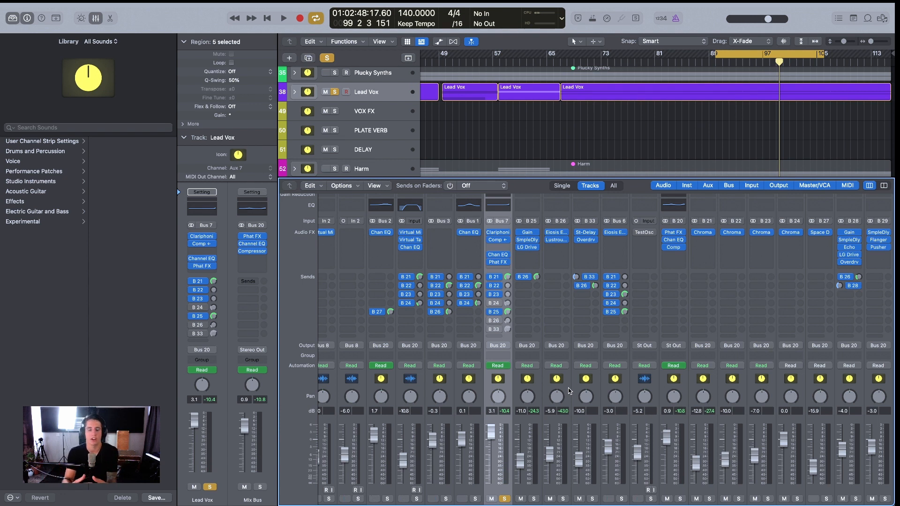
Bypass the Bus 25 send and Phat FX on Lead Vox, and turn on its Bus 26 plate reverb send
click(490, 311)
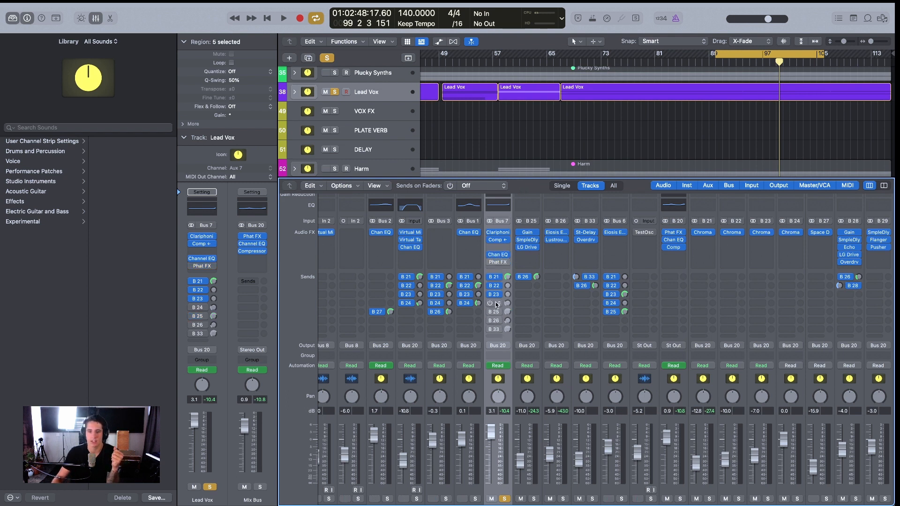
scroll(496, 199, up, 2)
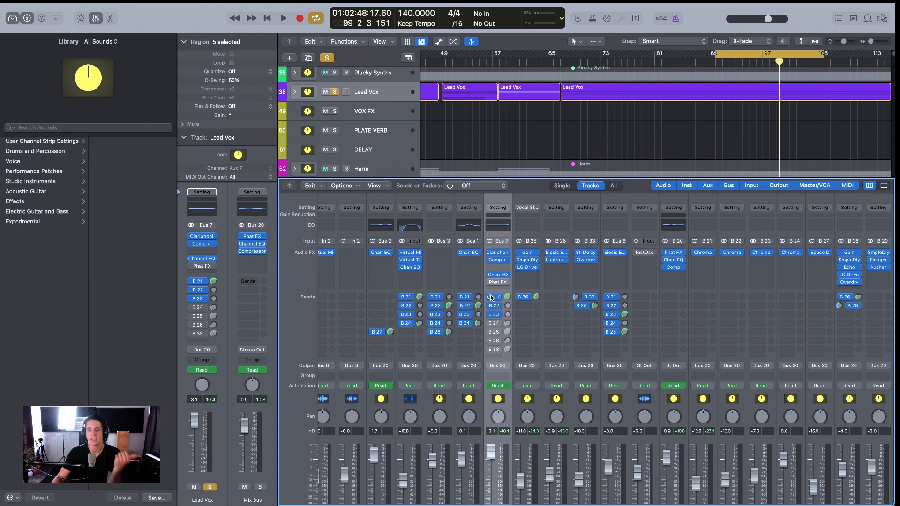
click(489, 340)
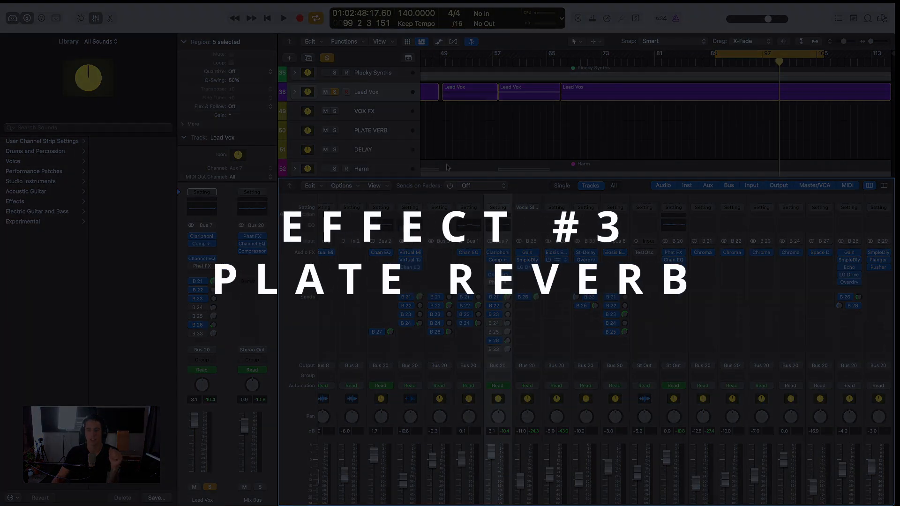
Examine the Lustrous Plates reverb and Eiosis E2Deesser settings on the PLATE VERB channel
drag(531, 119, 370, 142)
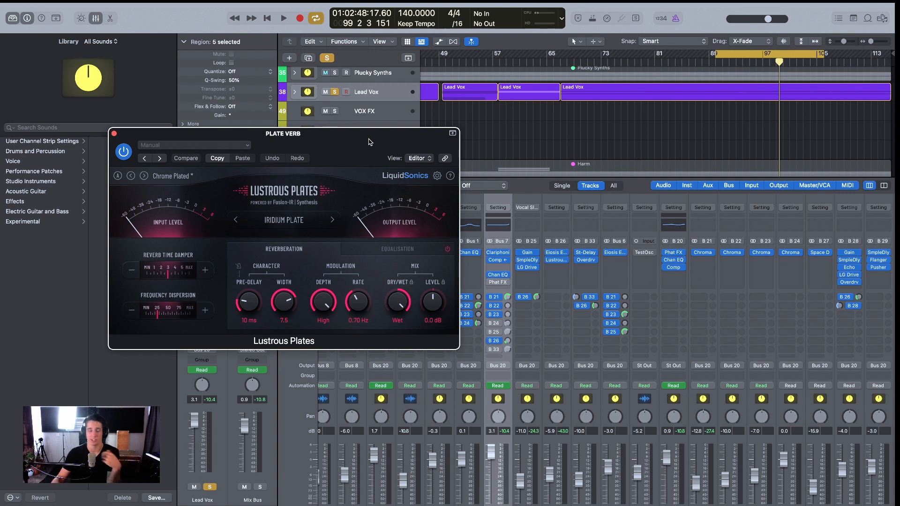
drag(368, 142, 375, 160)
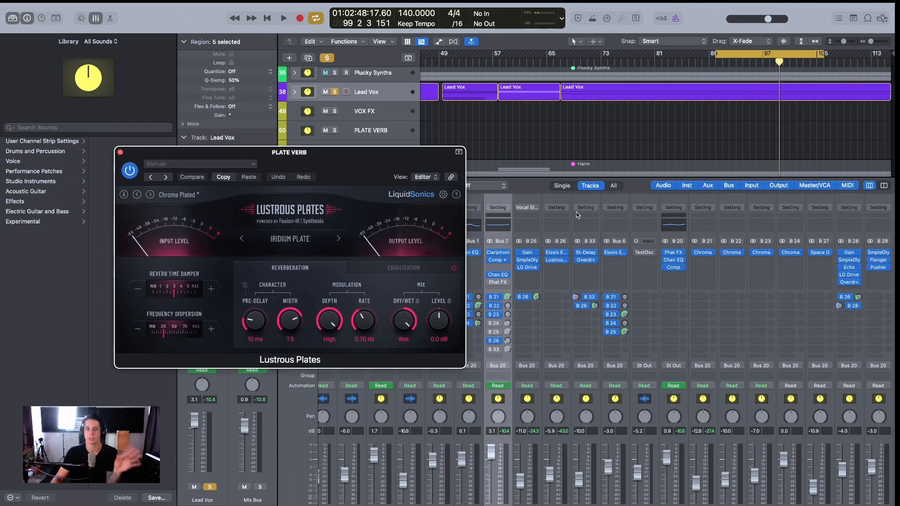
click(554, 253)
drag(526, 120, 472, 106)
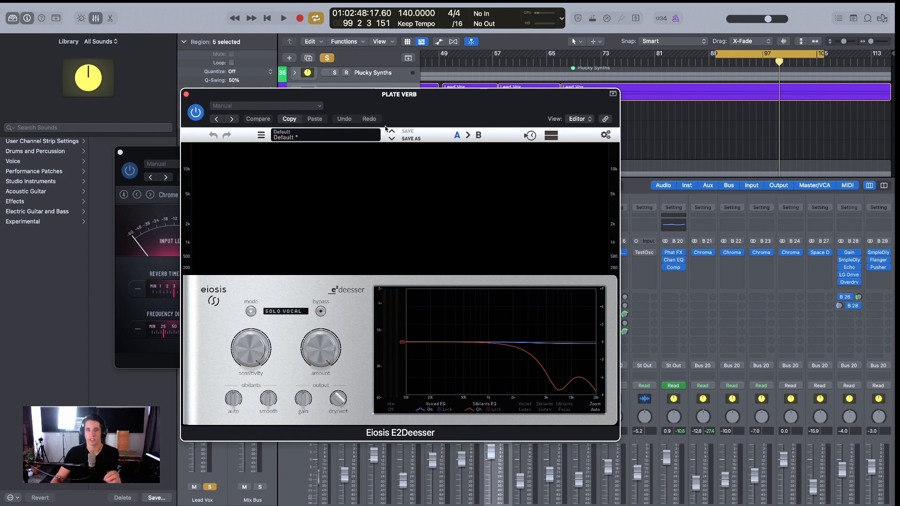
click(186, 94)
drag(375, 157, 390, 167)
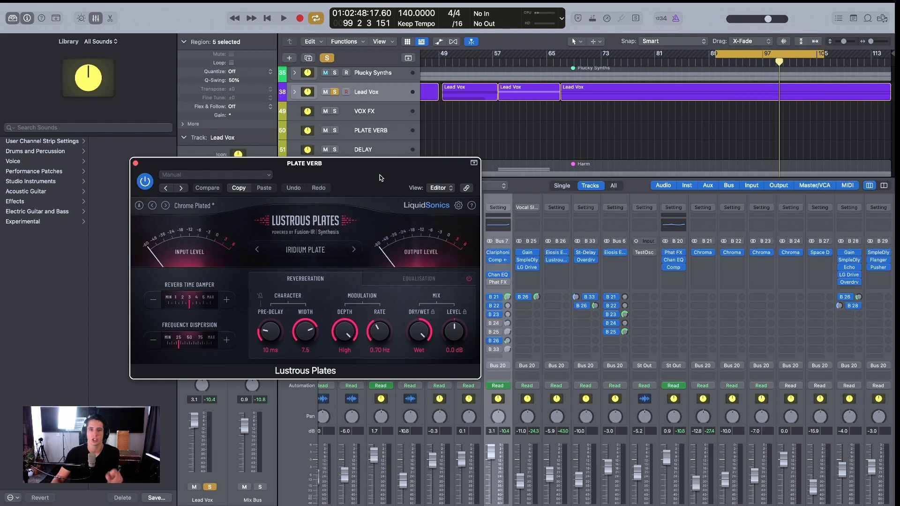
drag(381, 178, 331, 193)
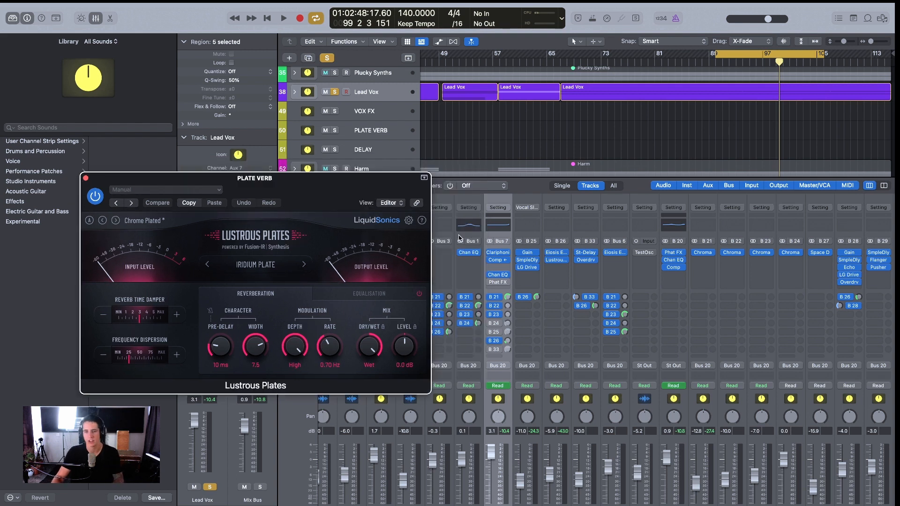
Play Lead Vox without and with its Bus 26 send to compare the dry vocal with the plate reverb
click(490, 341)
key(space)
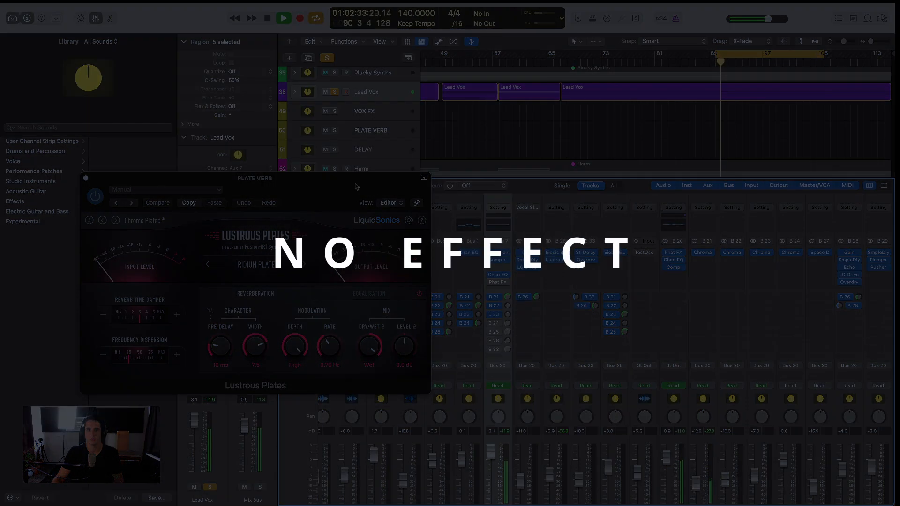
drag(356, 187, 375, 192)
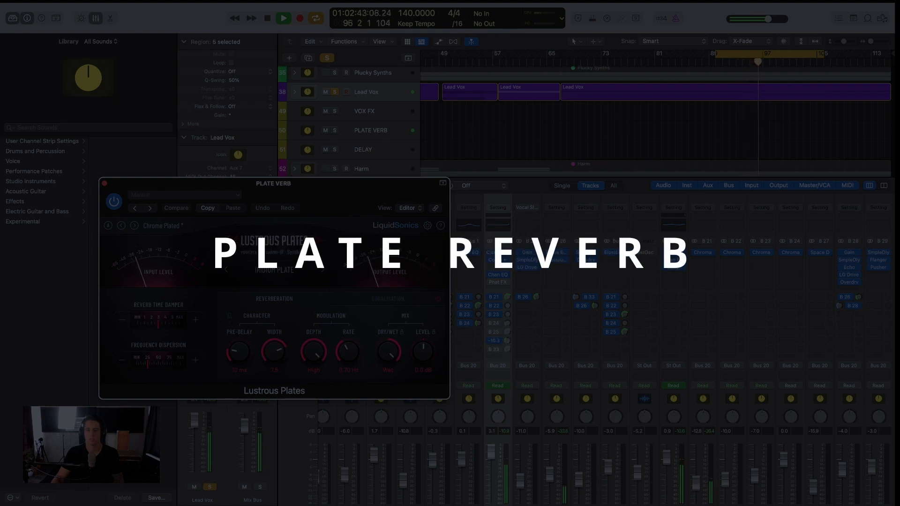
drag(508, 342, 508, 349)
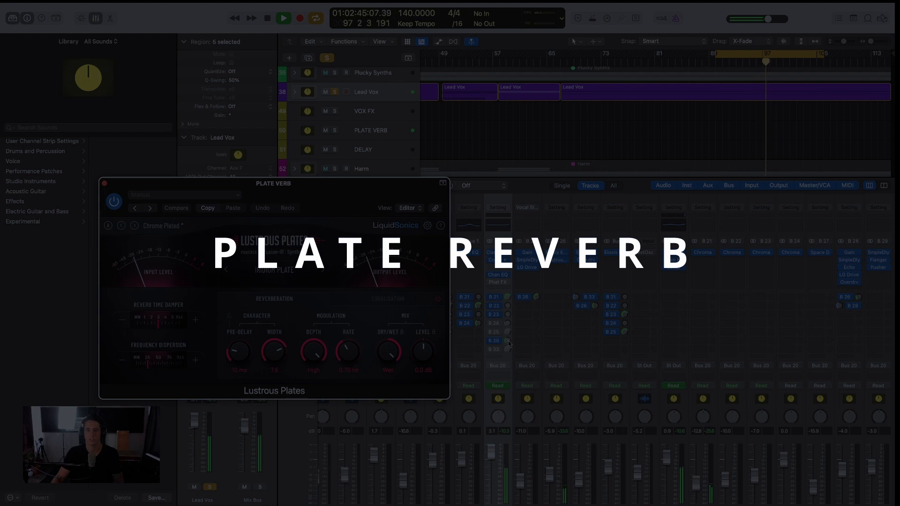
key(space)
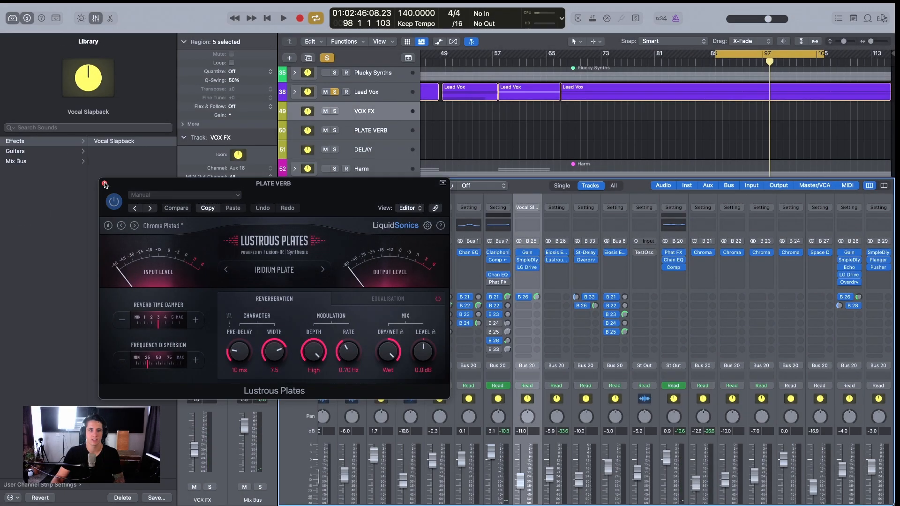
Close the Lustrous Plates window and open the Stereo Delay plug-in on the DELAY channel
click(105, 183)
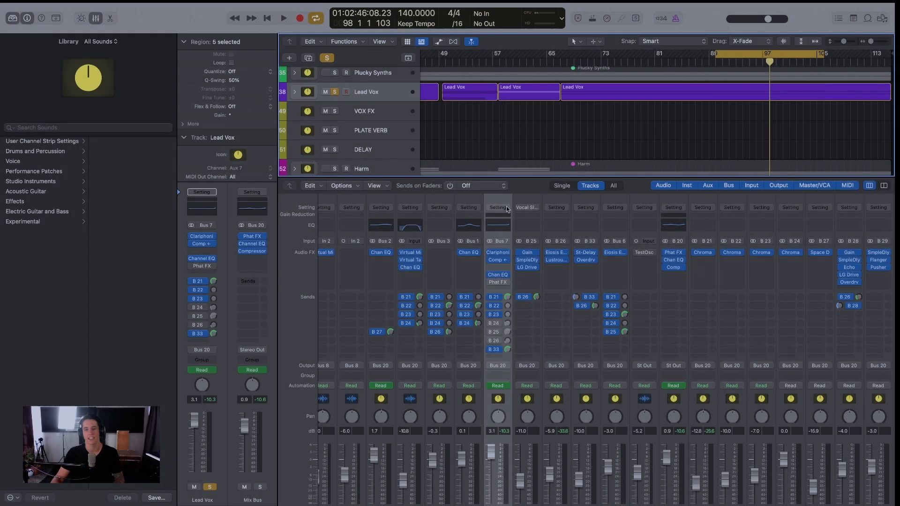
click(403, 153)
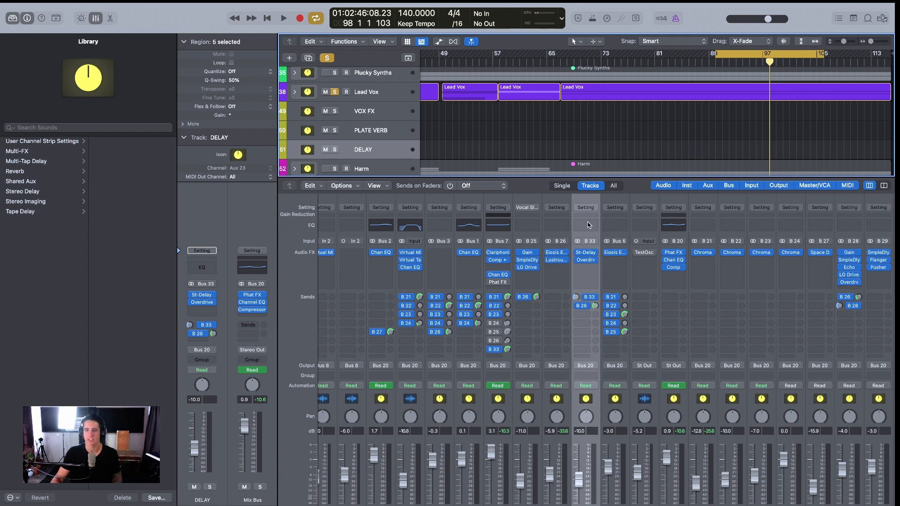
click(586, 256)
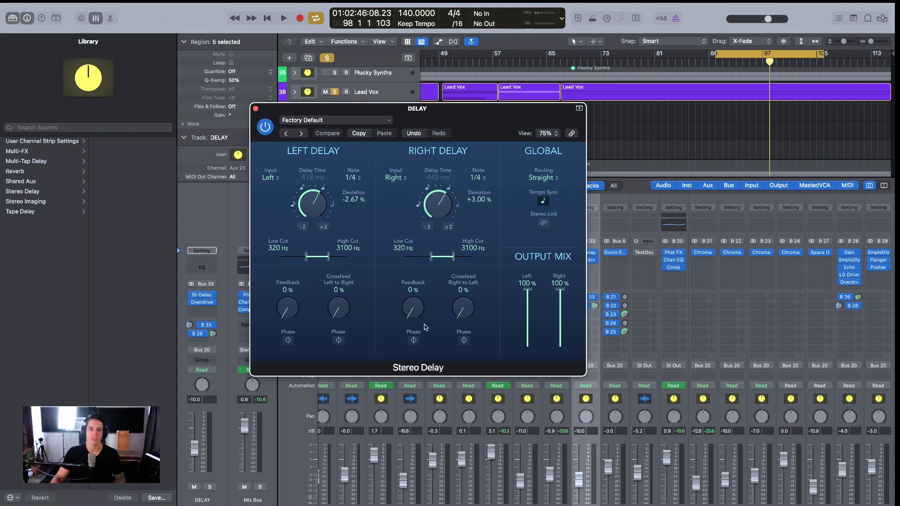
Examine the Overdrive plug-in's settings on the DELAY channel and close its window
drag(546, 119, 491, 224)
click(586, 260)
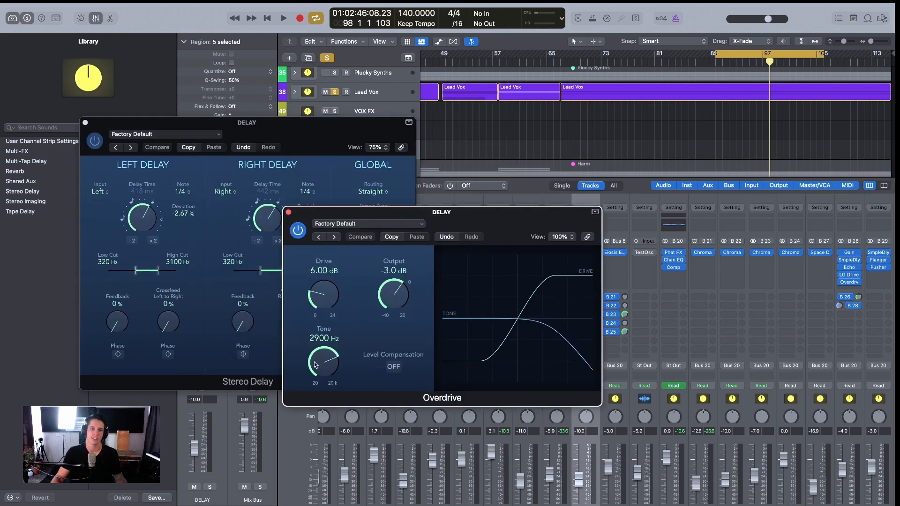
click(288, 212)
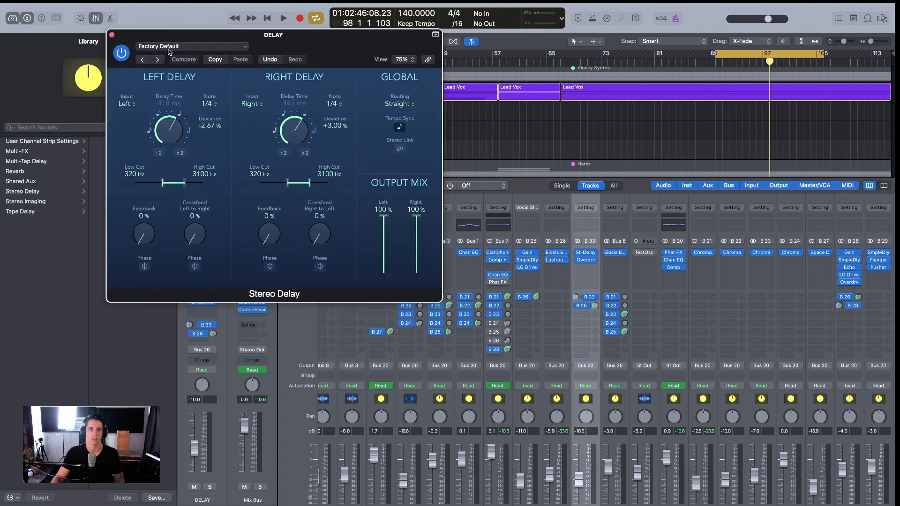
Move the Stereo Delay window clear of the mixer and bypass the Bus 33 send on Lead Vox
drag(207, 38, 152, 32)
scroll(551, 323, down, 5)
scroll(592, 380, up, 5)
scroll(584, 308, down, 5)
click(491, 314)
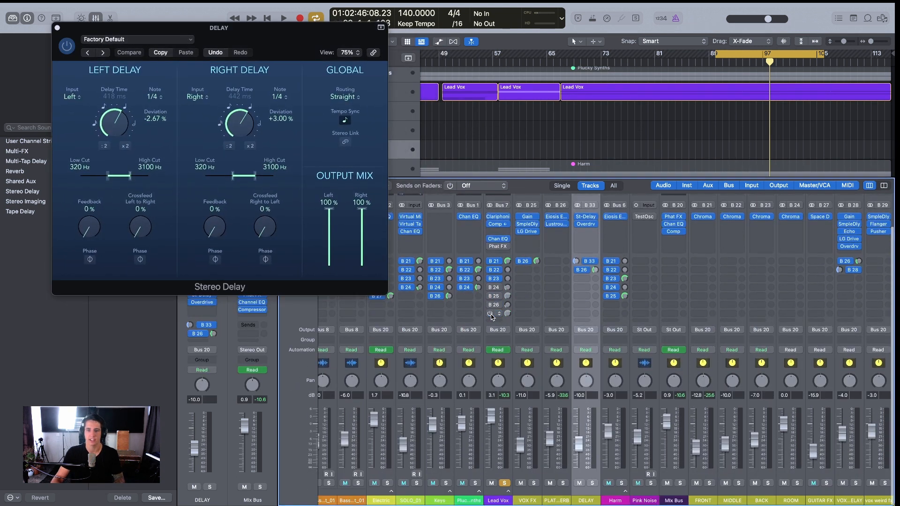
Play the soloed Lead Vox without and with its Bus 33 send to compare the dry vocal with the stereo delay
key(space)
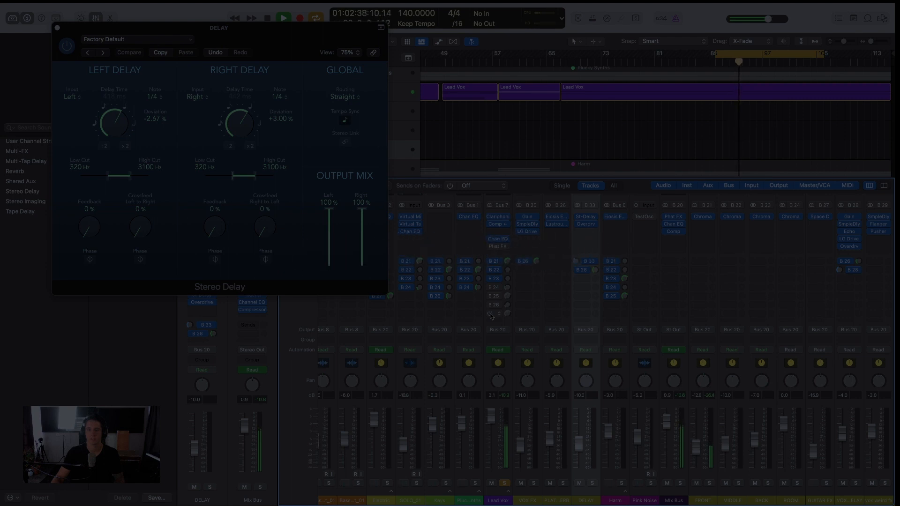
click(490, 315)
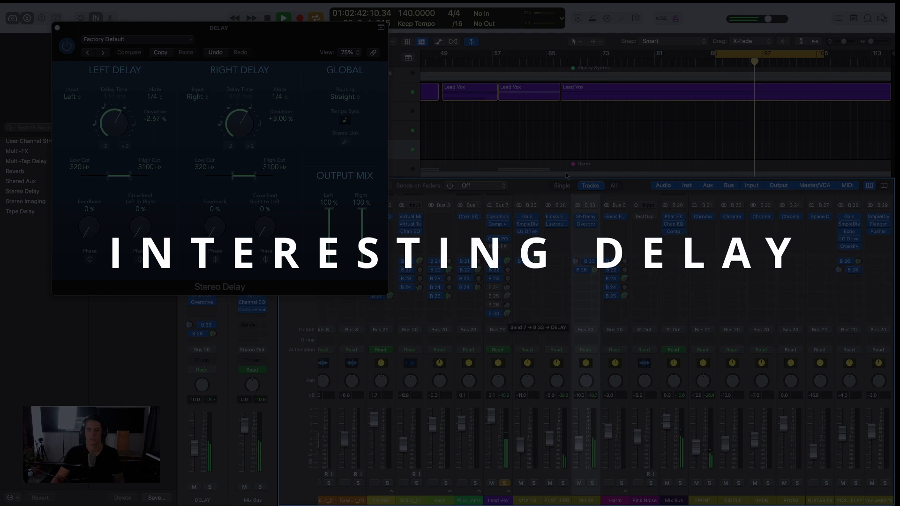
drag(289, 42, 253, 60)
scroll(530, 144, up, 2)
scroll(531, 144, down, 2)
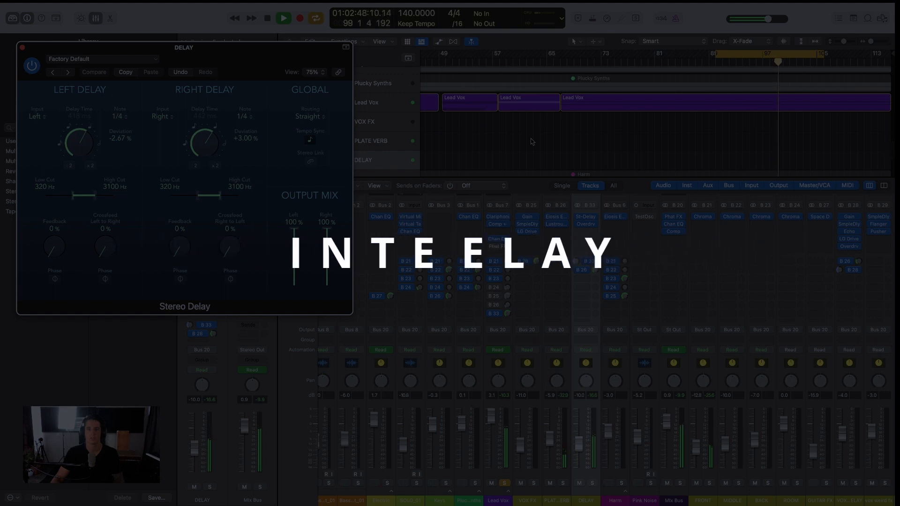
key(space)
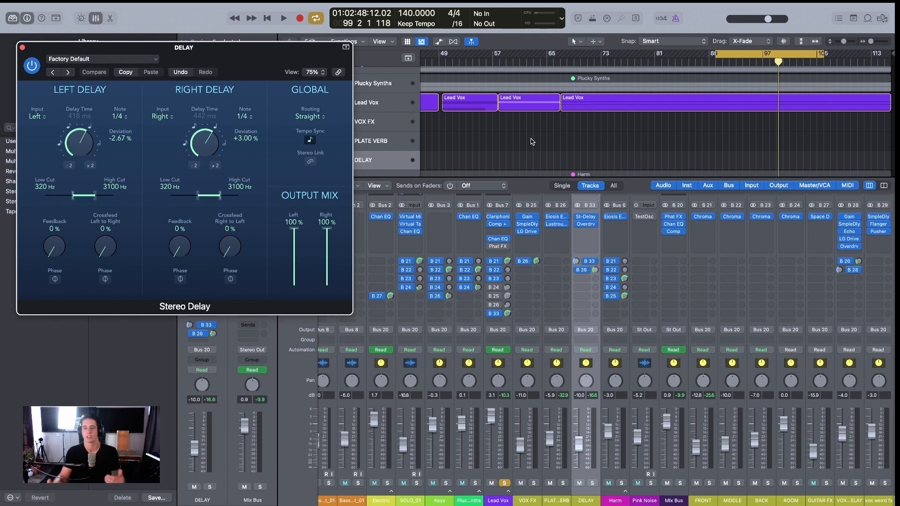
Turn on the Bus 25 and Bus 26 sends on Lead Vox, bypass Bus 33, and close the Stereo Delay window
click(489, 297)
click(490, 305)
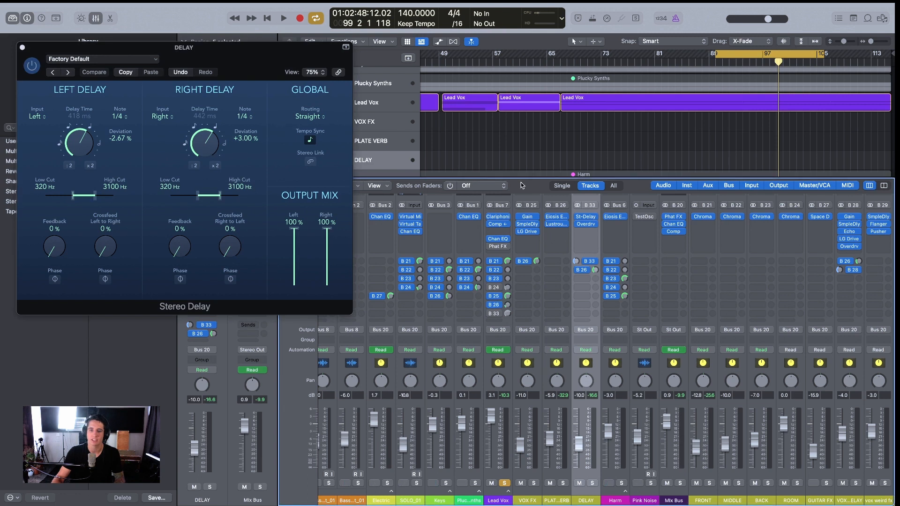
click(539, 124)
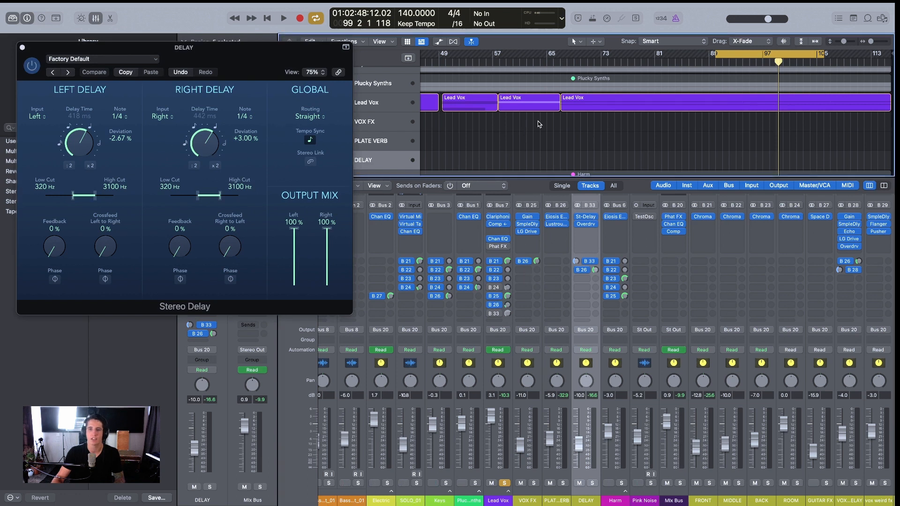
click(22, 47)
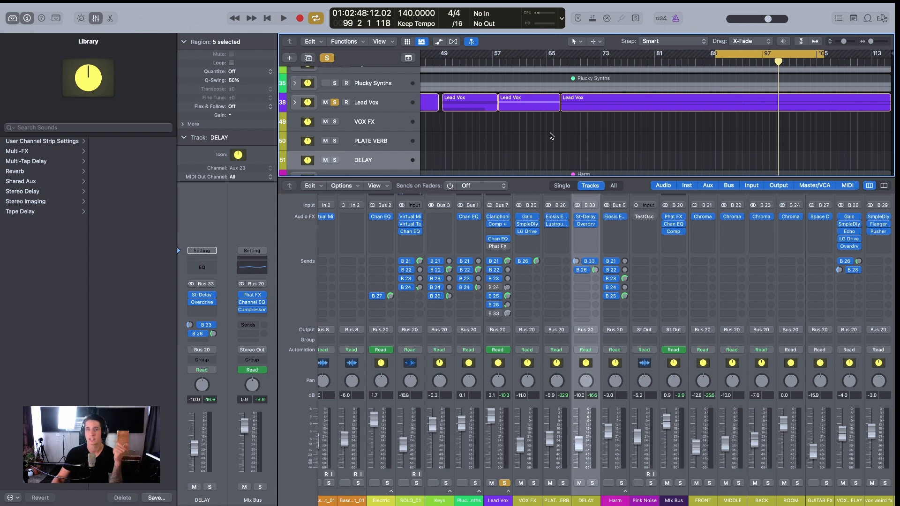
Clear the Lead Vox solo and play the full mix, turning on its Bus 33 send during playback and switching cycle mode off
click(328, 59)
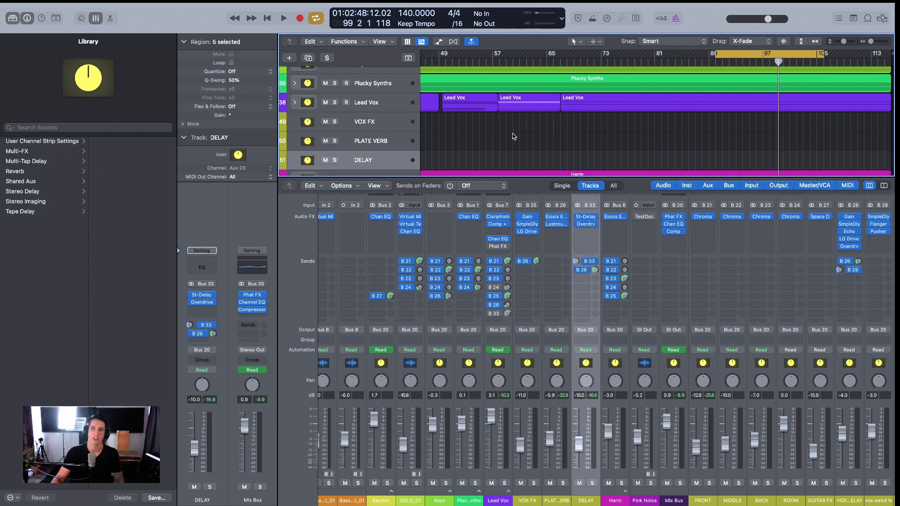
key(space)
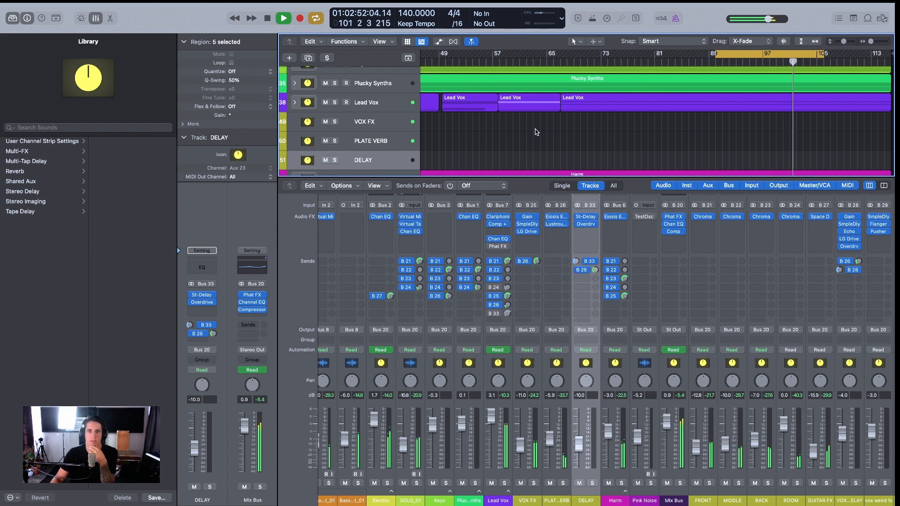
click(490, 314)
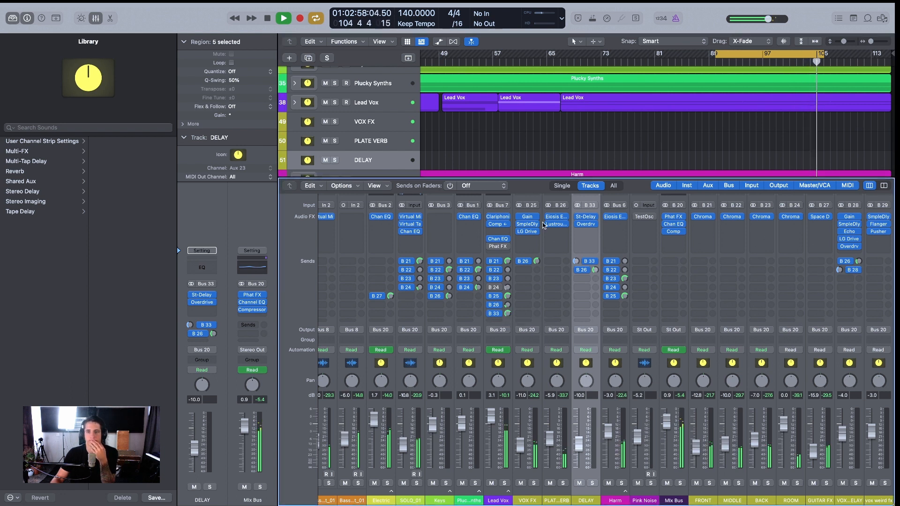
click(813, 54)
key(space)
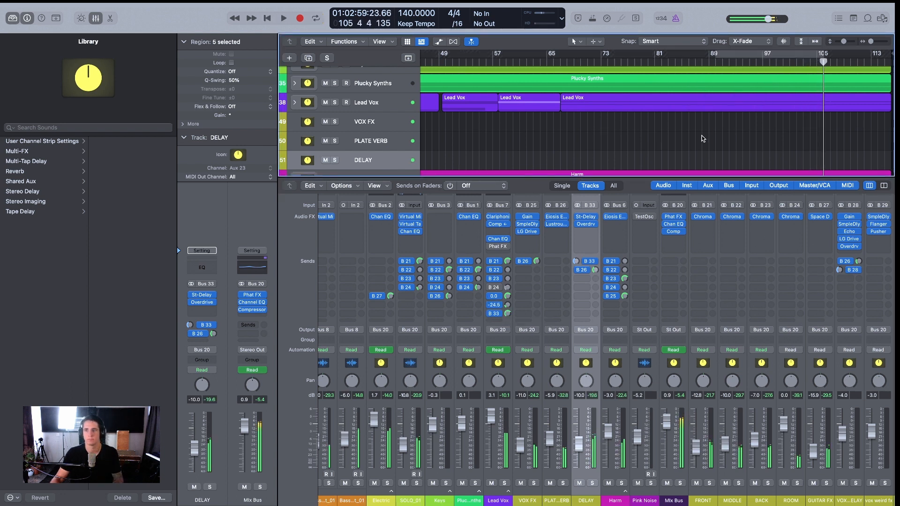